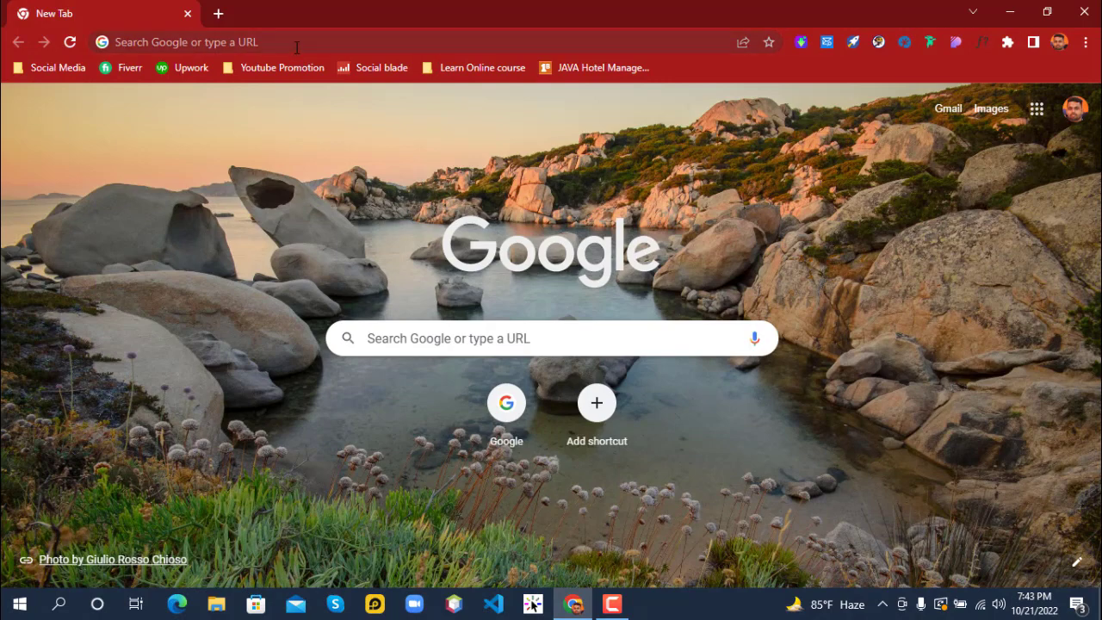
Step: Open the Google Ads website at ads.google.com
left_click(296, 47)
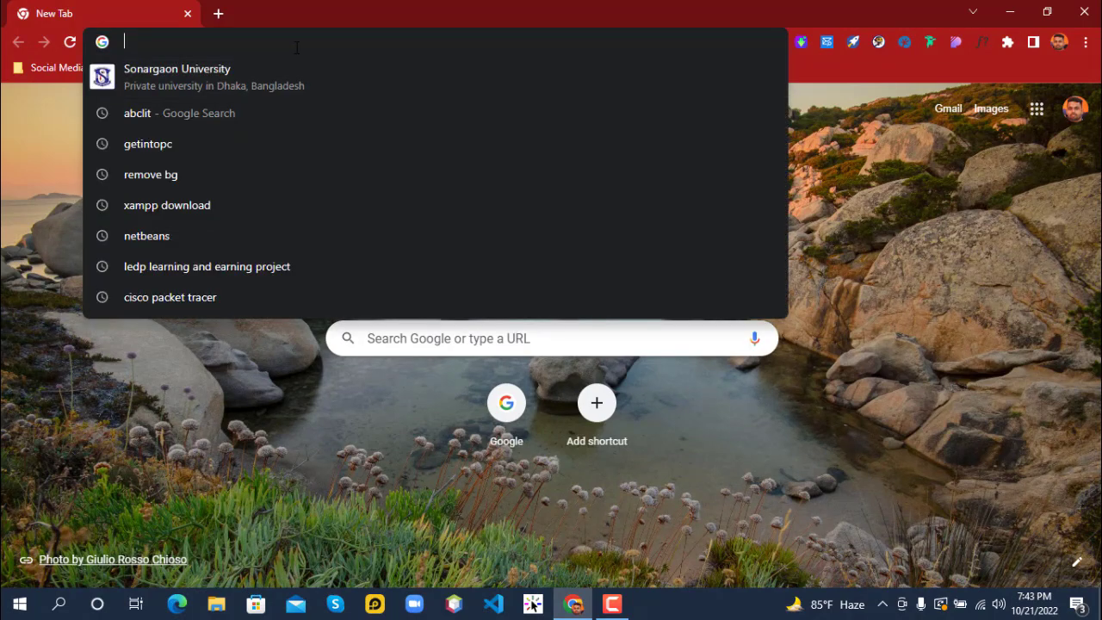
type("a")
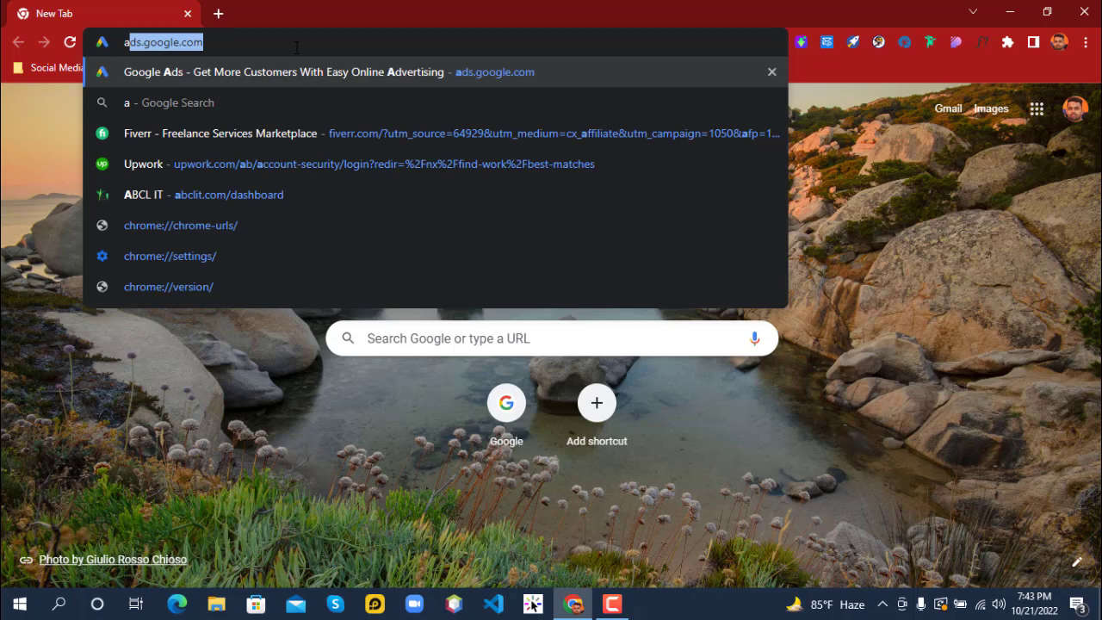
key("Return")
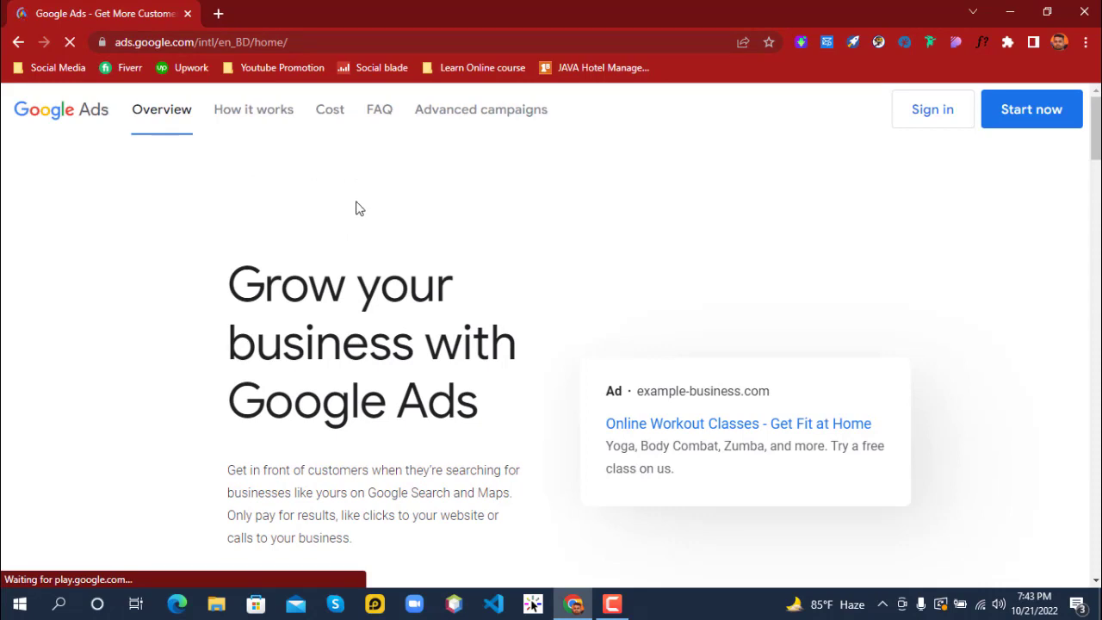
Step: Start the Google Ads sign-up from the home page to reach the existing account's campaigns
scroll(143, 200, "down", 3)
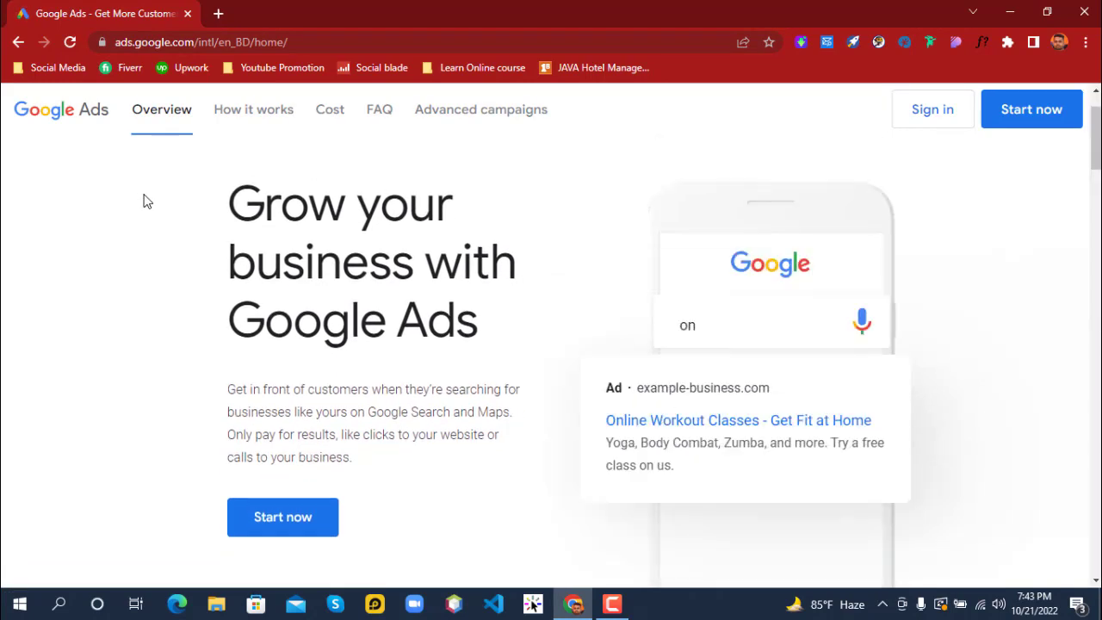
scroll(168, 277, "up", 3)
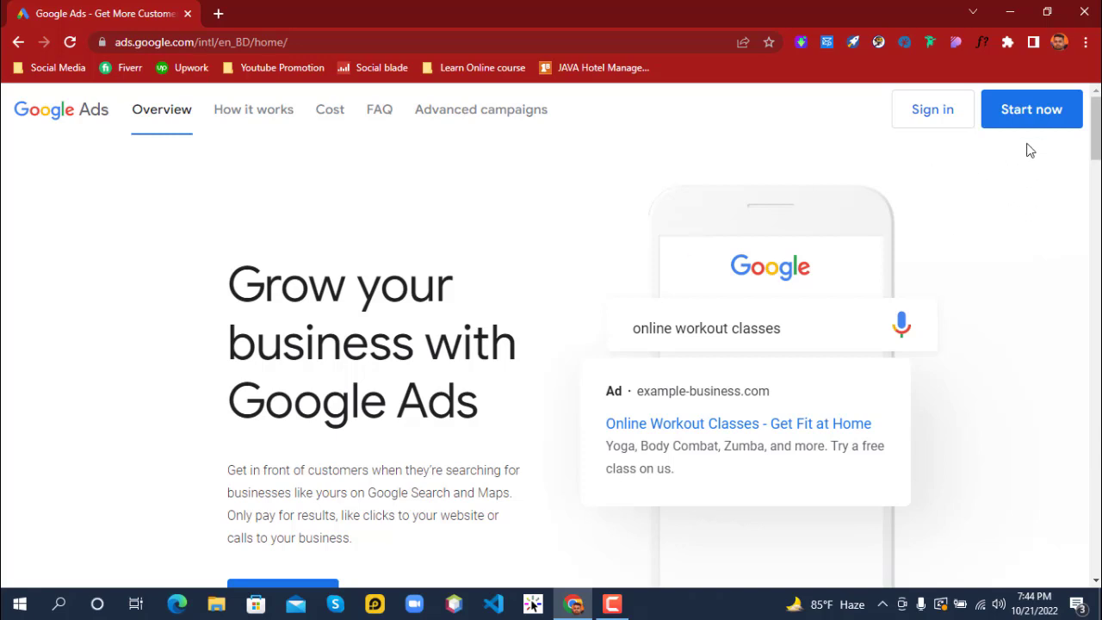
scroll(448, 395, "down", 2)
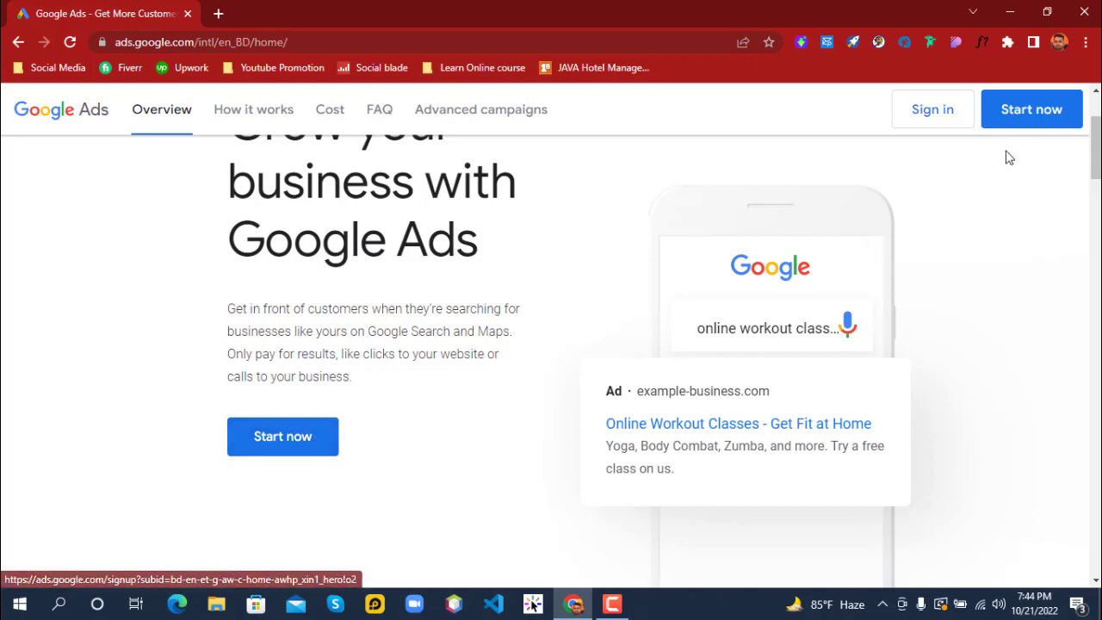
left_click(1015, 114)
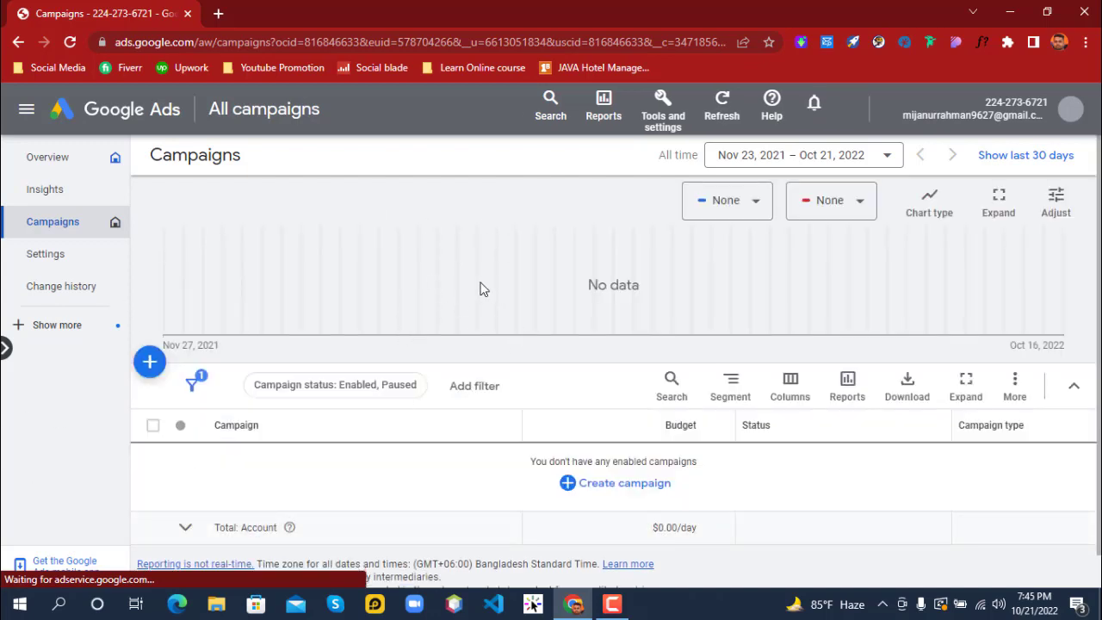
Step: Create a new Google Ads account under the signed-in Google profile and confirm the creation
scroll(585, 278, "down", 1)
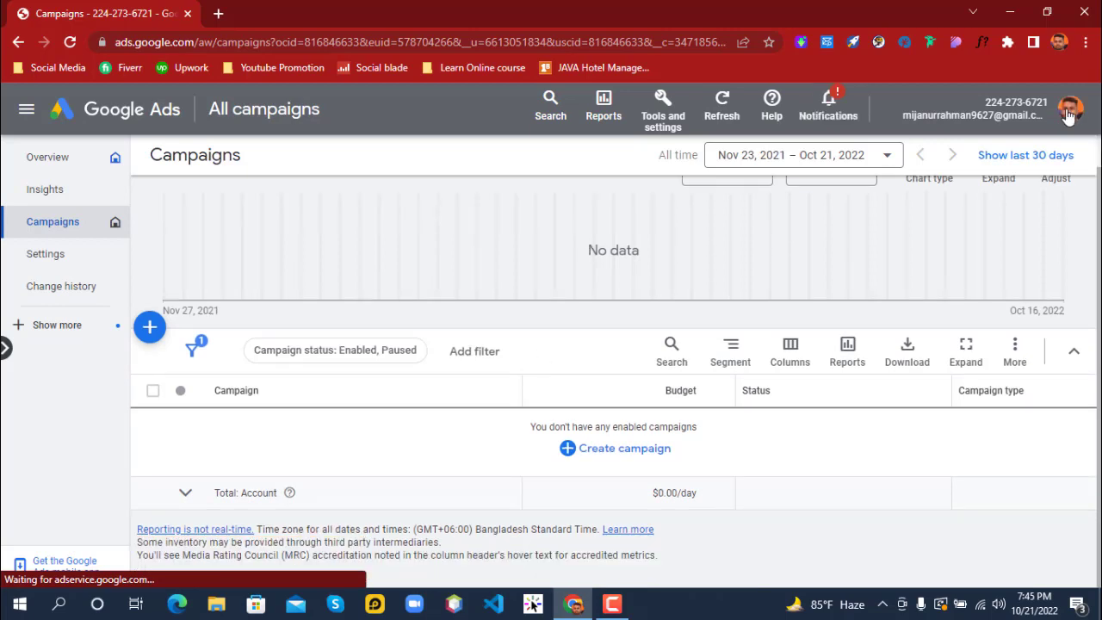
left_click(1068, 112)
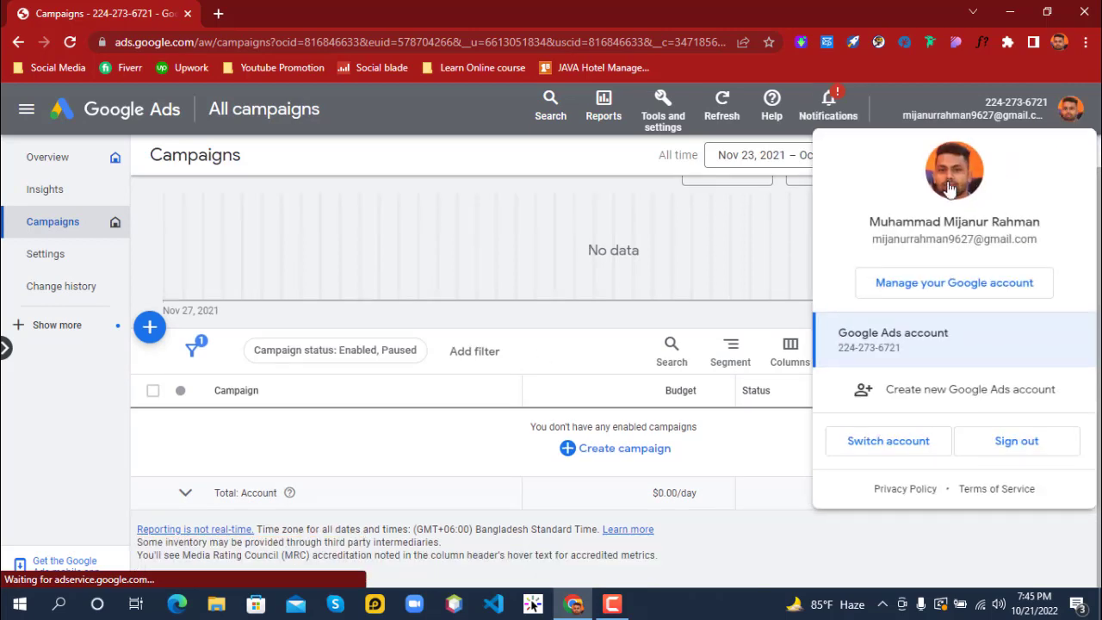
left_click(921, 287)
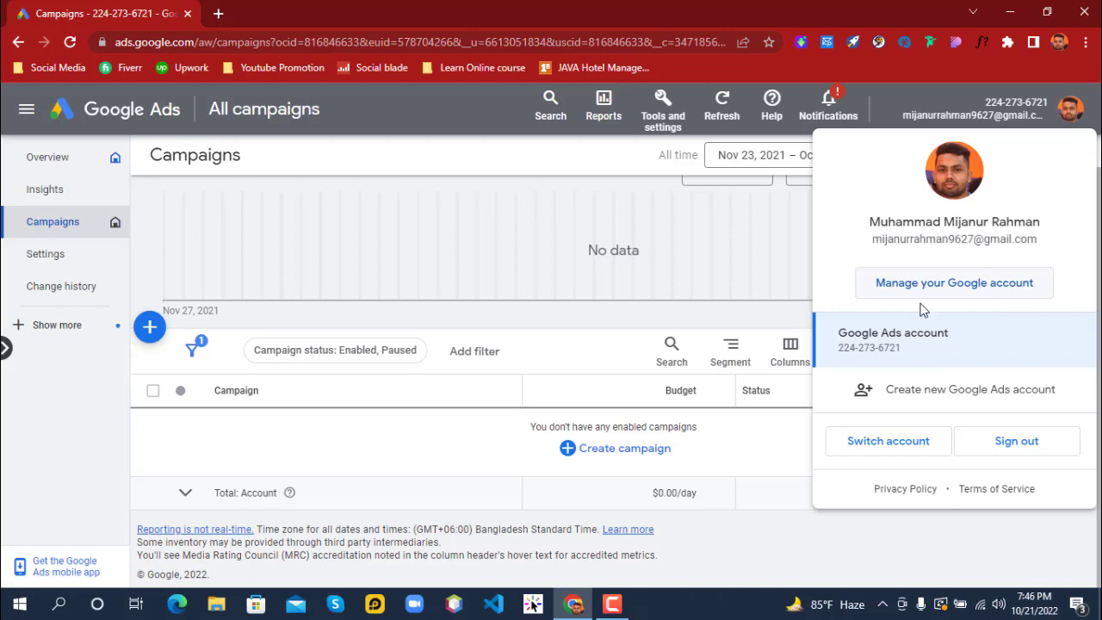
left_click(936, 396)
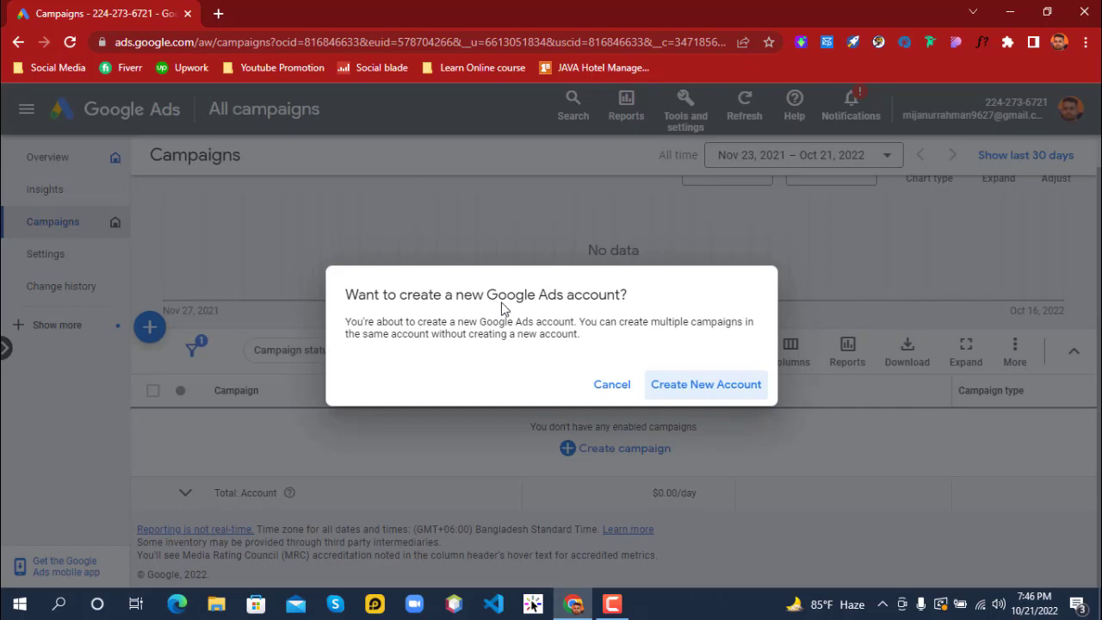
left_click(714, 393)
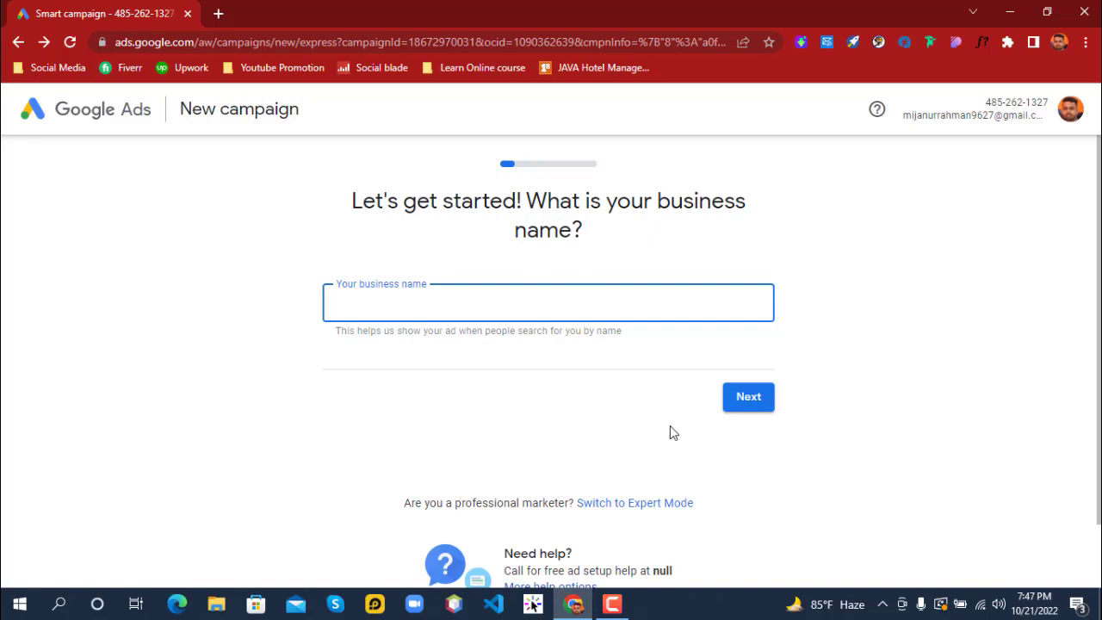
Step: Switch the new campaign setup to Expert Mode instead of entering a business name
scroll(273, 361, "down", 1)
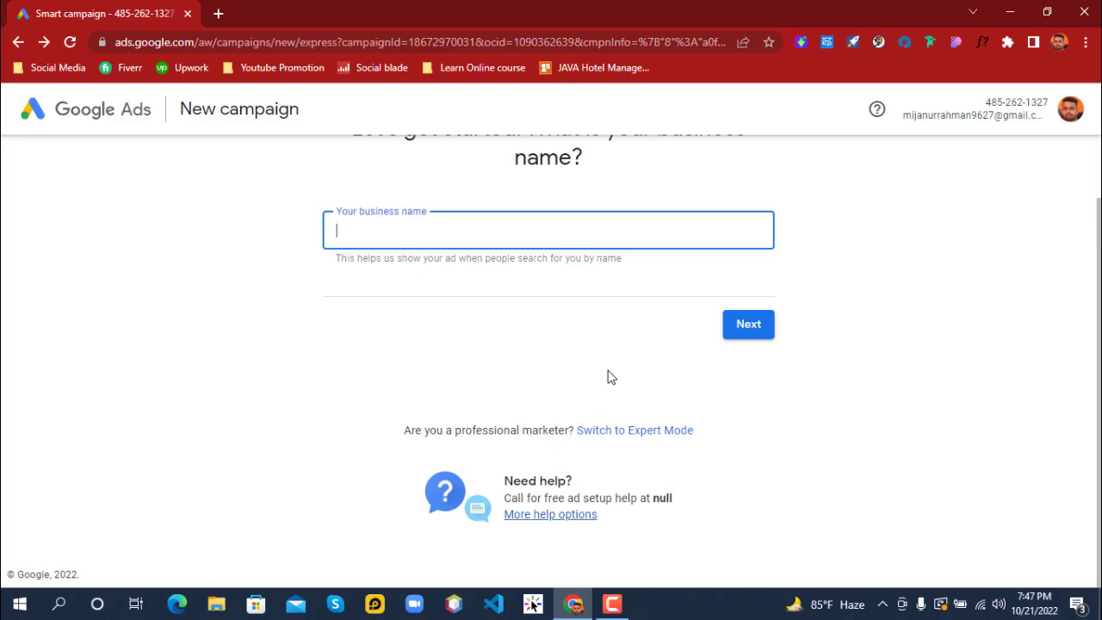
left_click(642, 431)
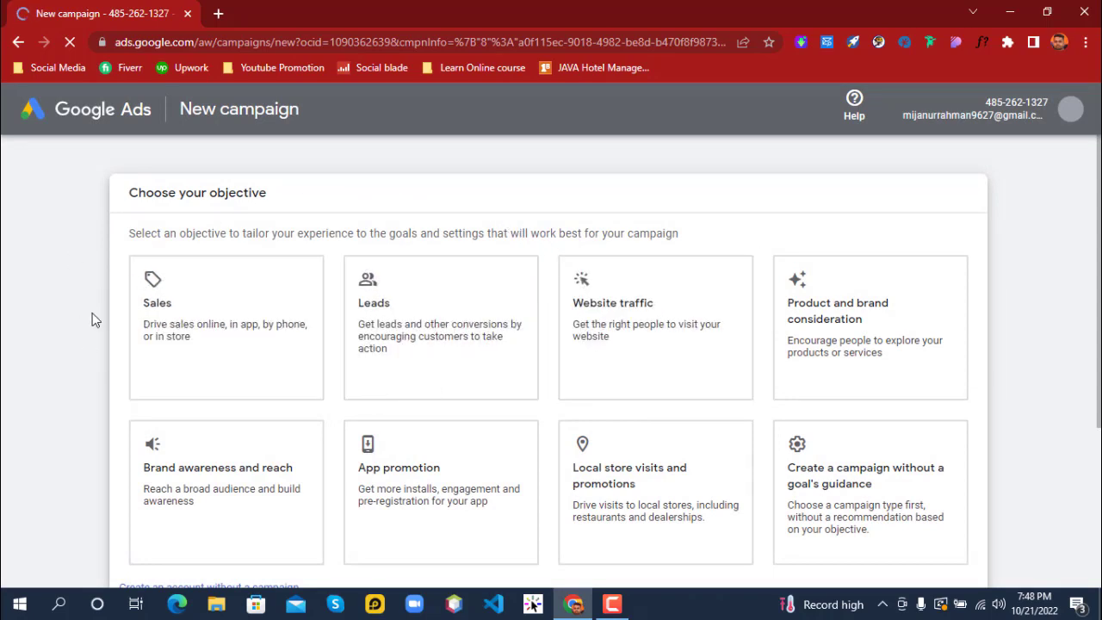
Step: Examine the available campaign objectives, such as Sales, Leads, Brand awareness and reach, and App promotion
scroll(92, 318, "down", 2)
left_click(233, 239)
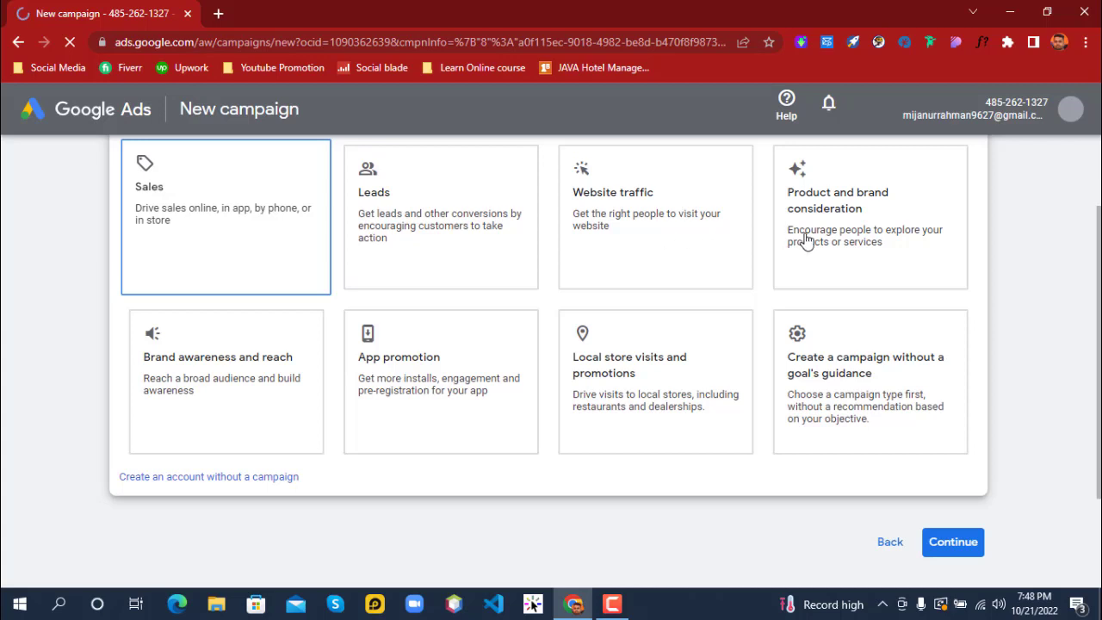
left_click(230, 418)
left_click(532, 422)
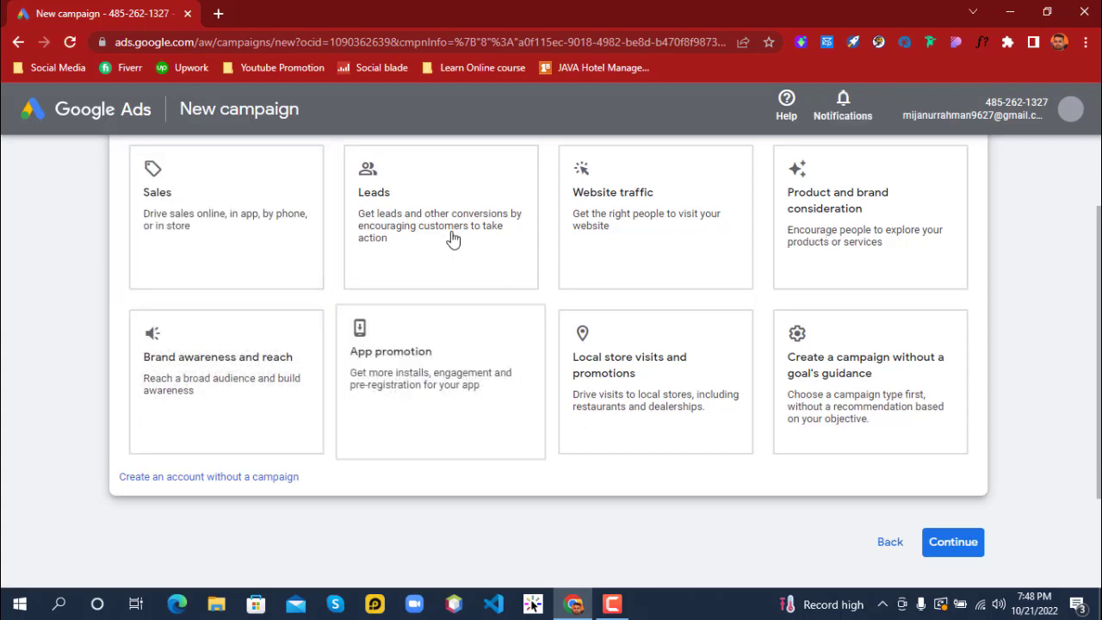
left_click(182, 415)
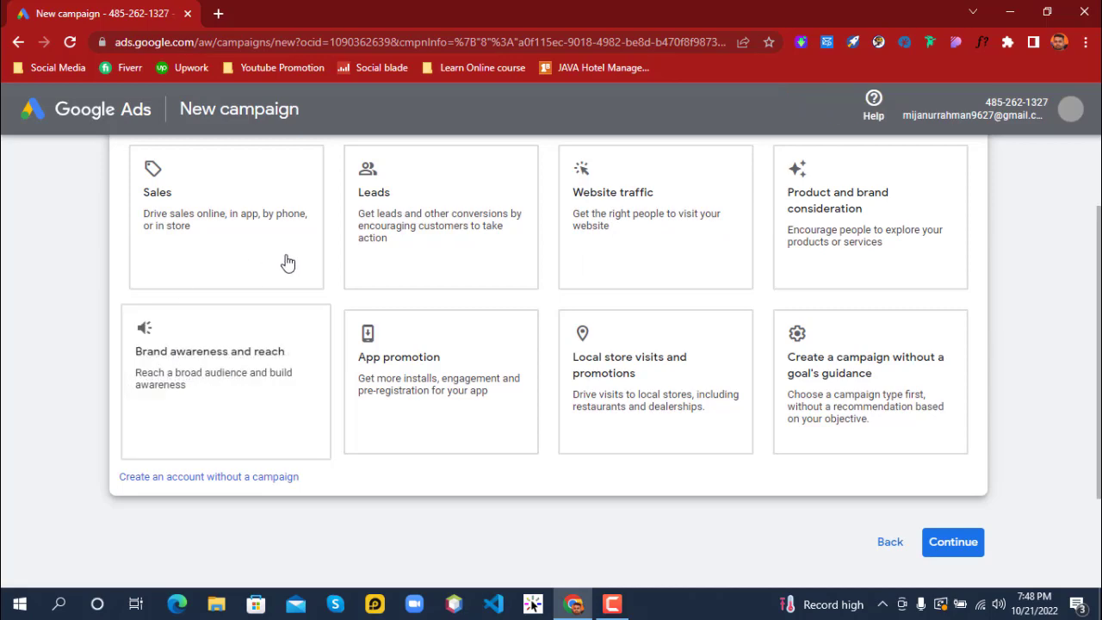
scroll(288, 263, "up", 1)
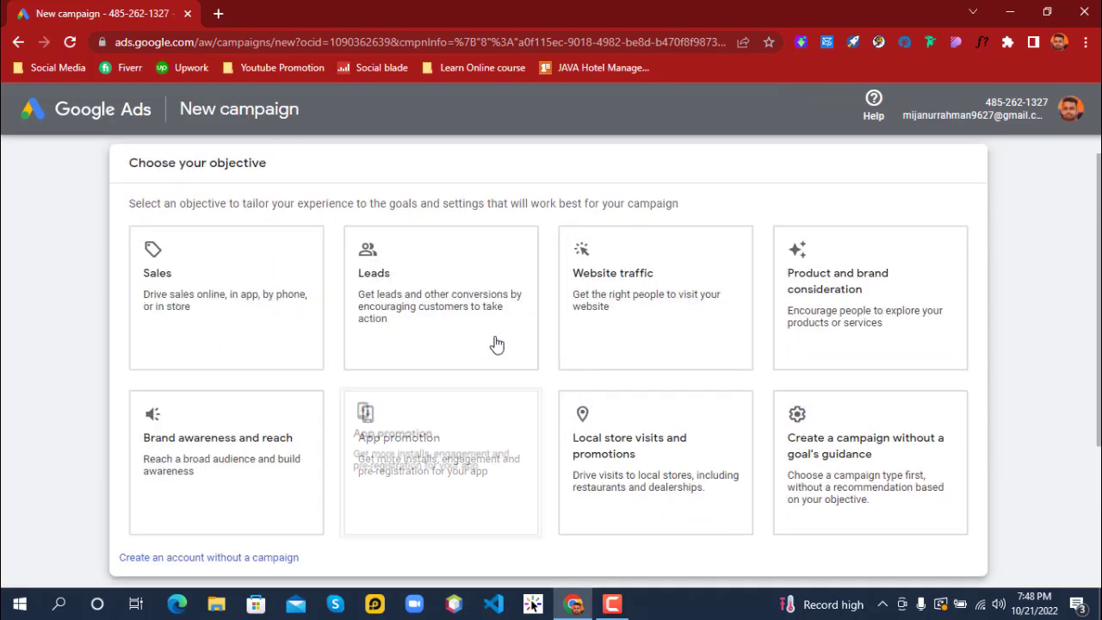
left_click(244, 342)
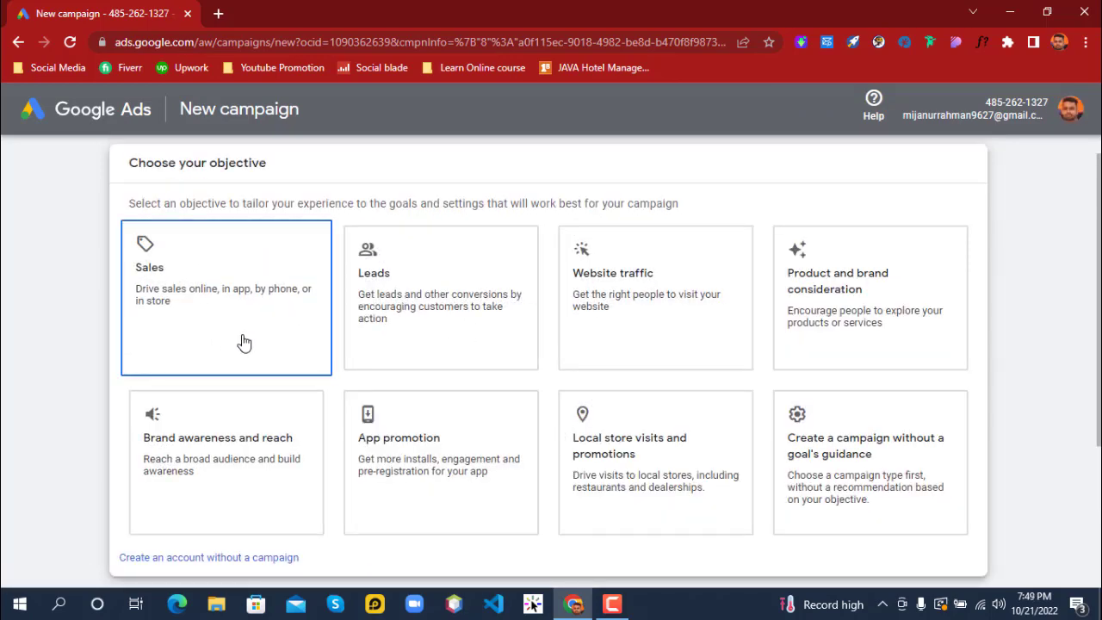
scroll(244, 343, "down", 1)
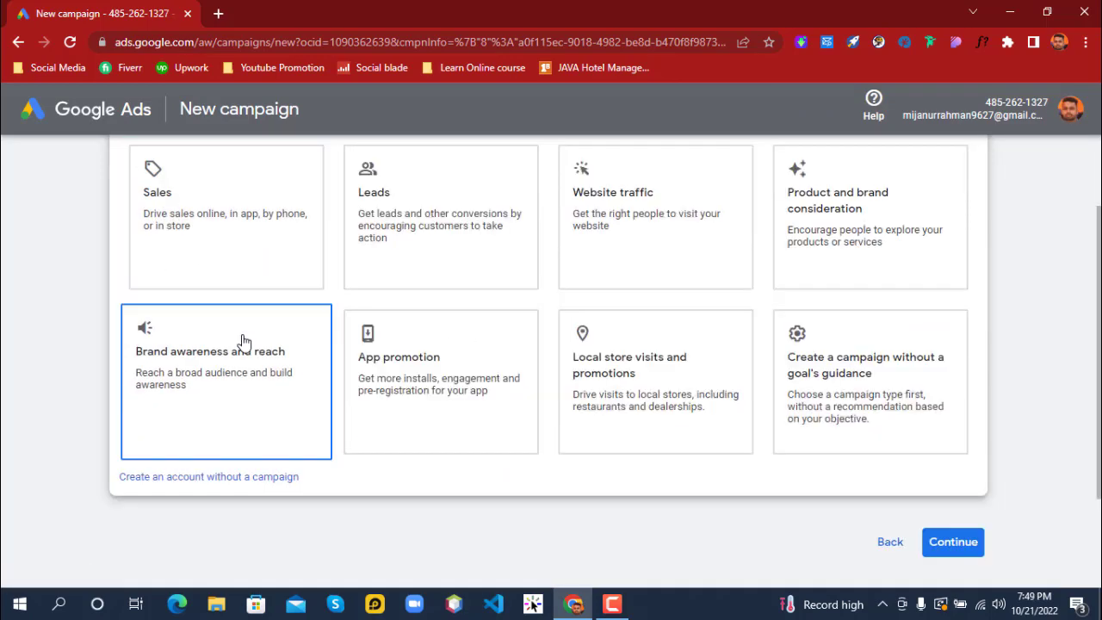
left_click(261, 238)
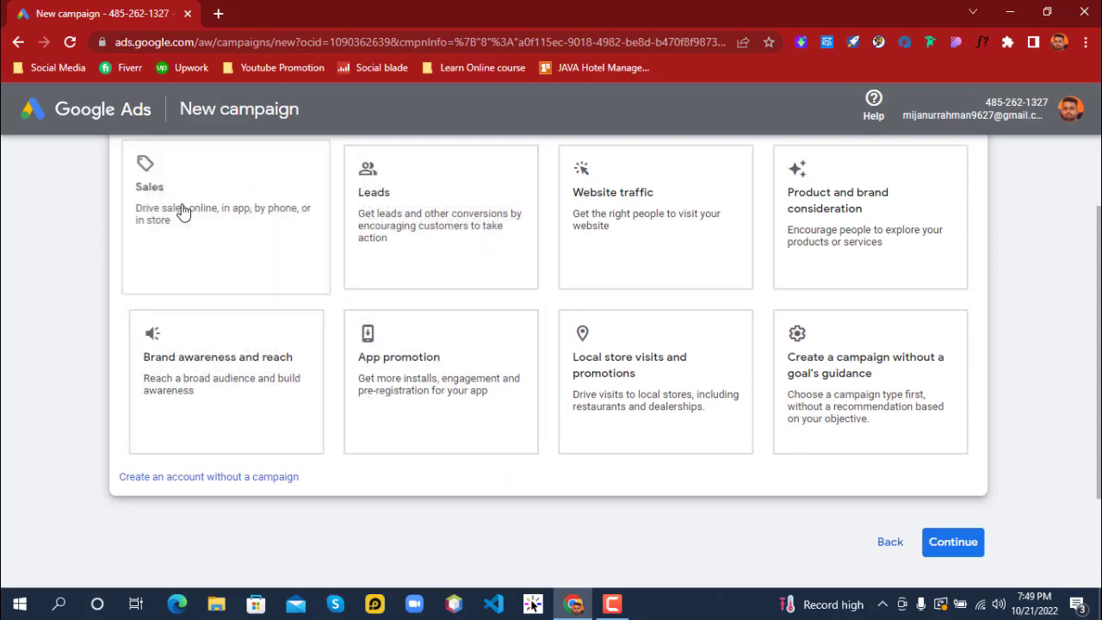
left_click(275, 416)
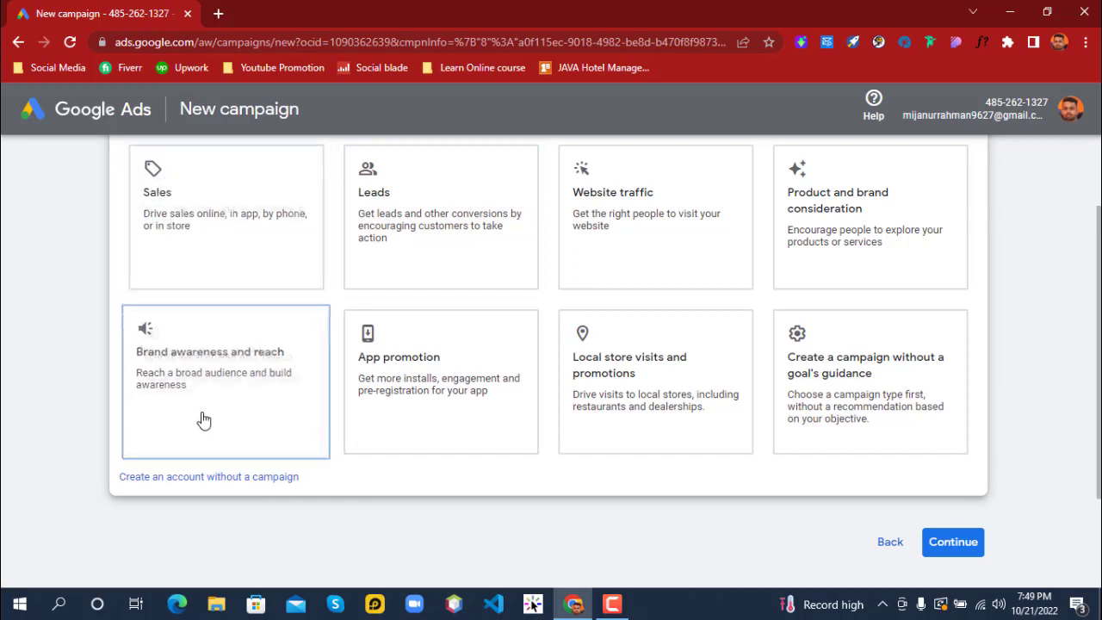
Step: Choose to create the account without a campaign, decline performance tips and promotional offers, and submit the business information
left_click(232, 484)
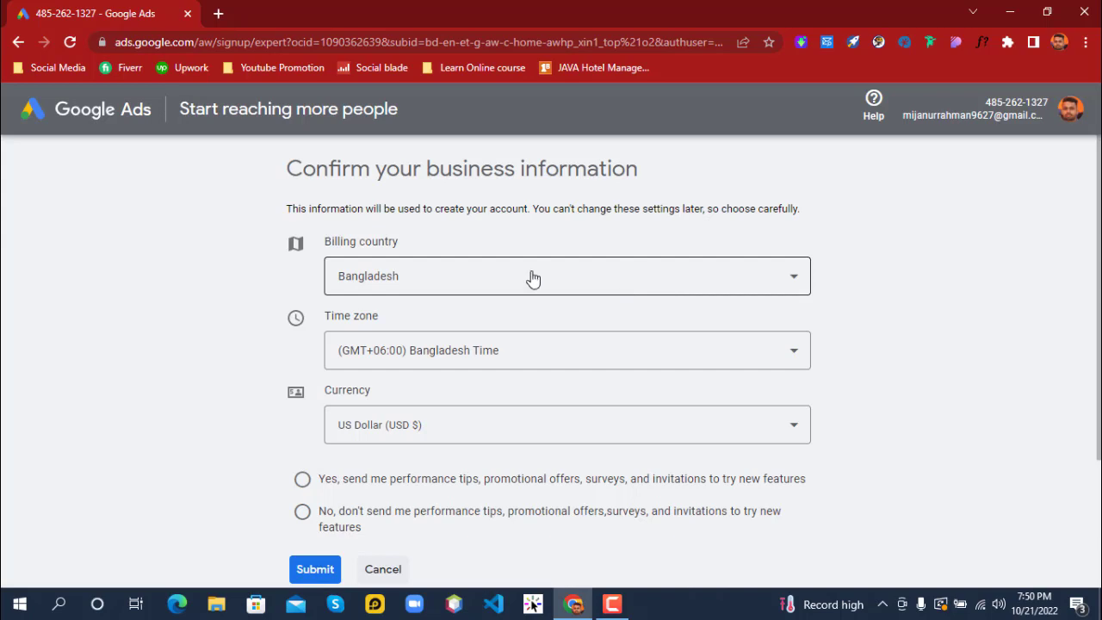
scroll(269, 442, "down", 2)
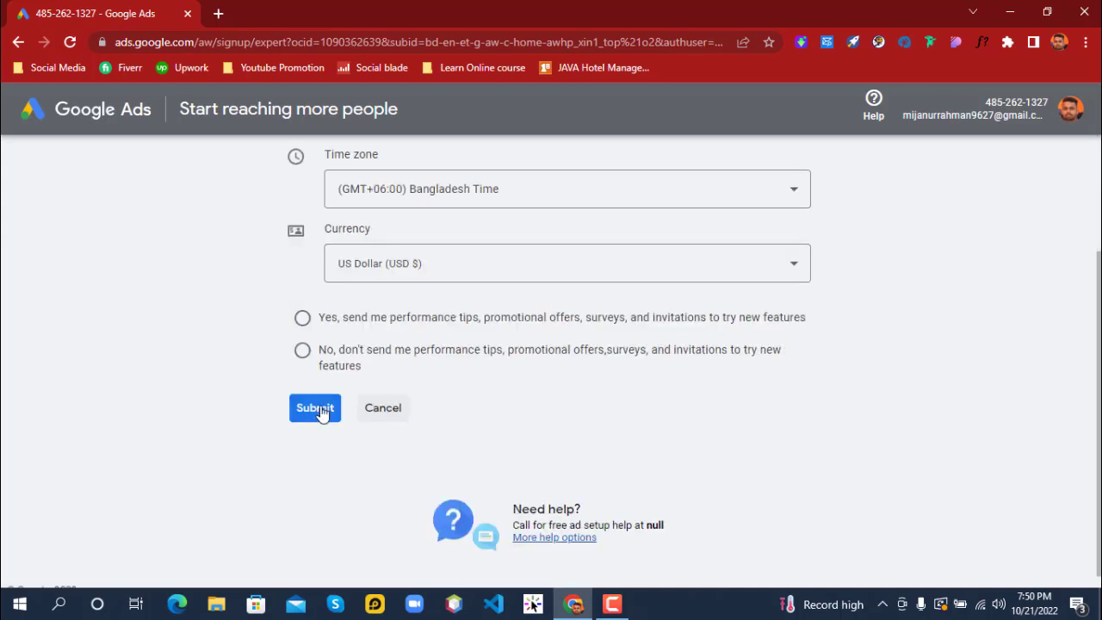
left_click(302, 351)
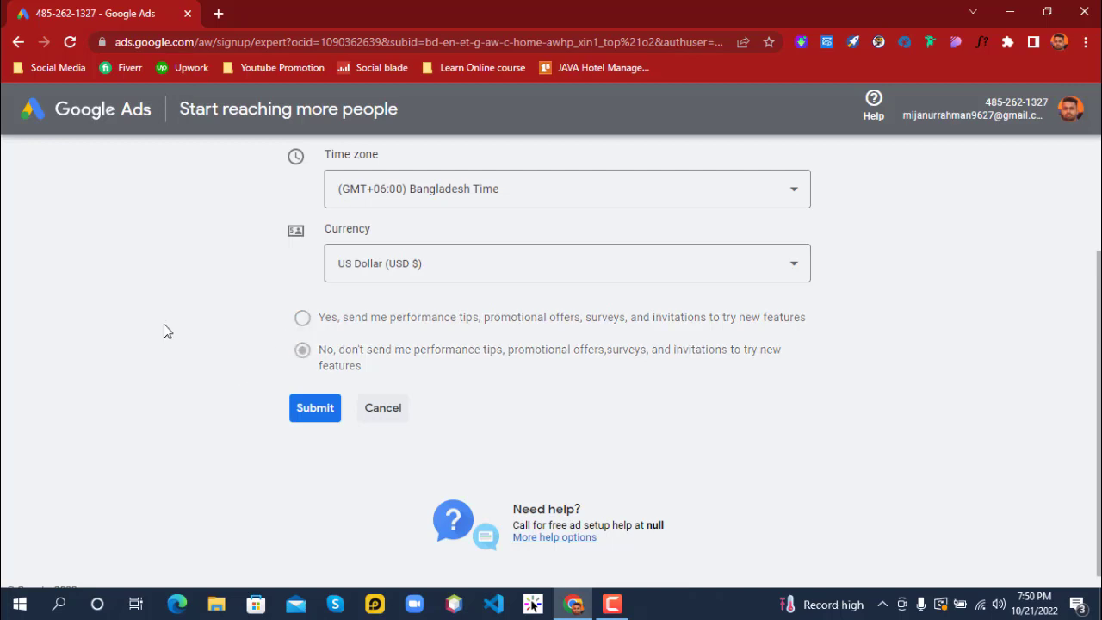
left_click(313, 409)
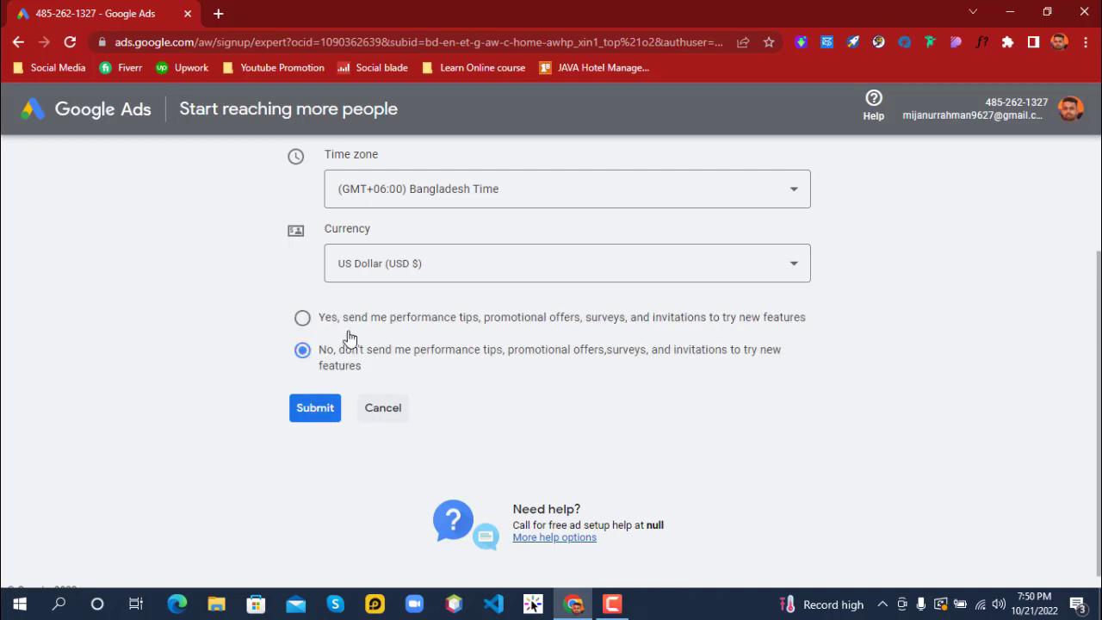
scroll(383, 277, "up", 1)
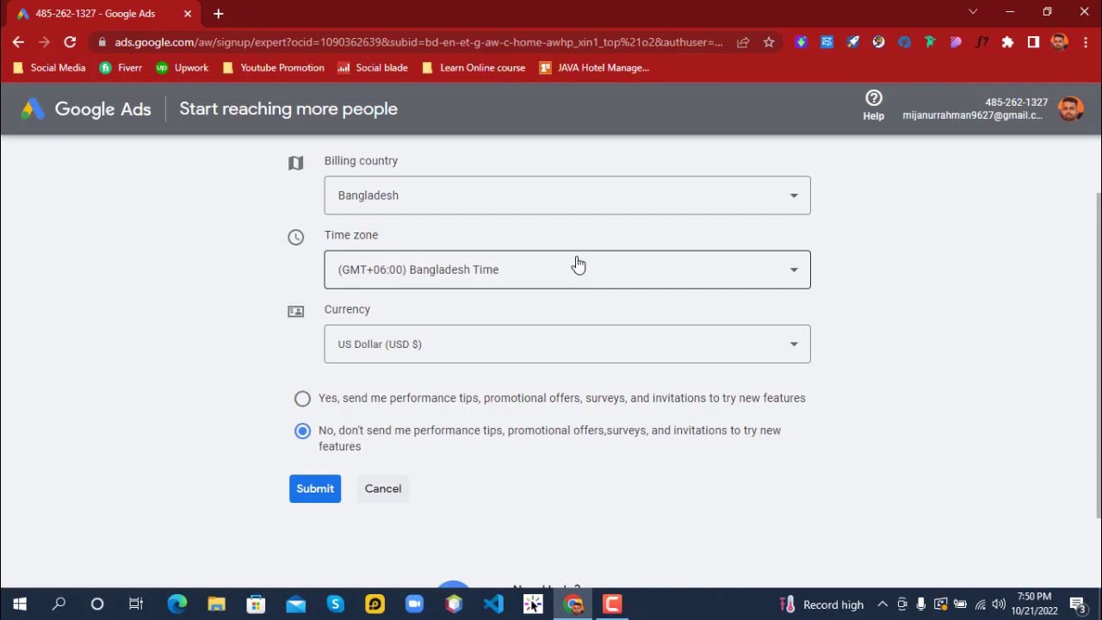
scroll(258, 453, "down", 1)
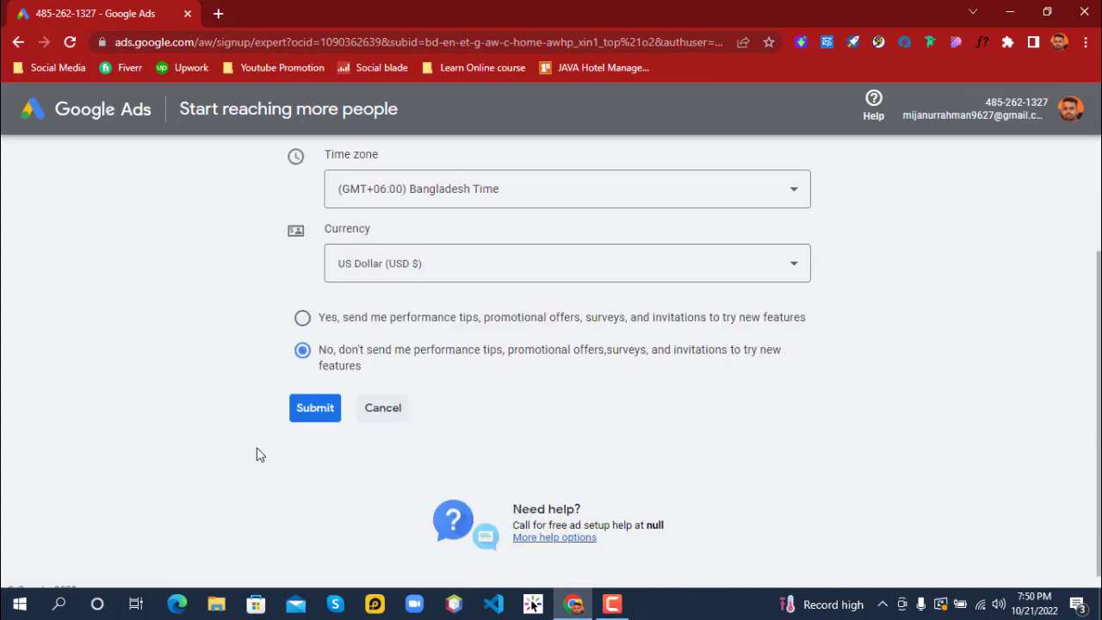
left_click(315, 408)
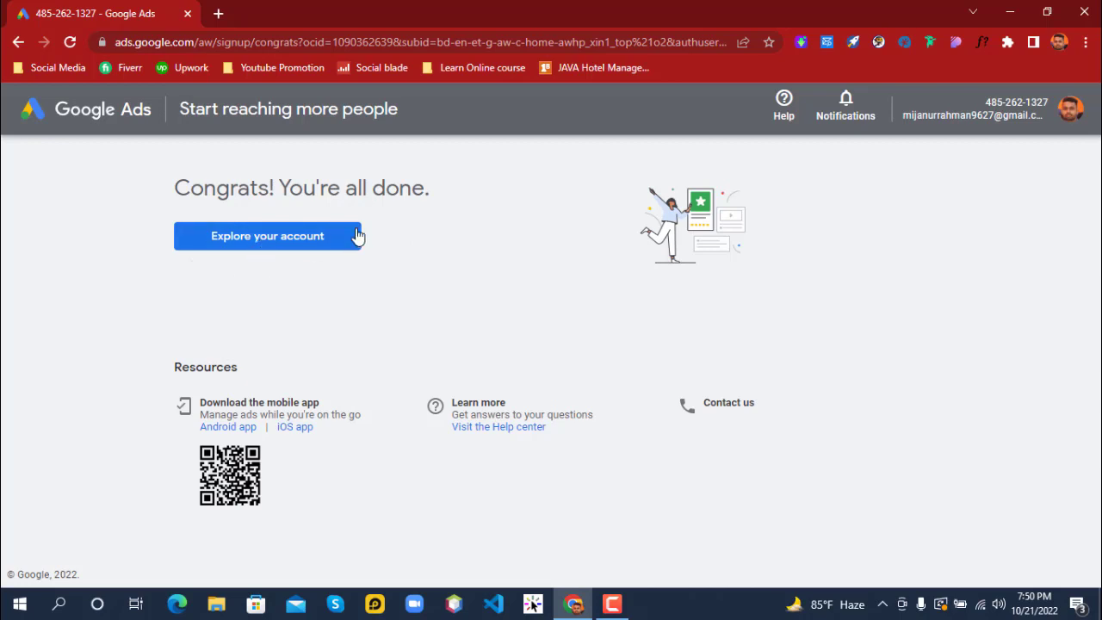
Step: Open the newly created account and review its Overview page, including the metrics and draft campaign
left_click(286, 245)
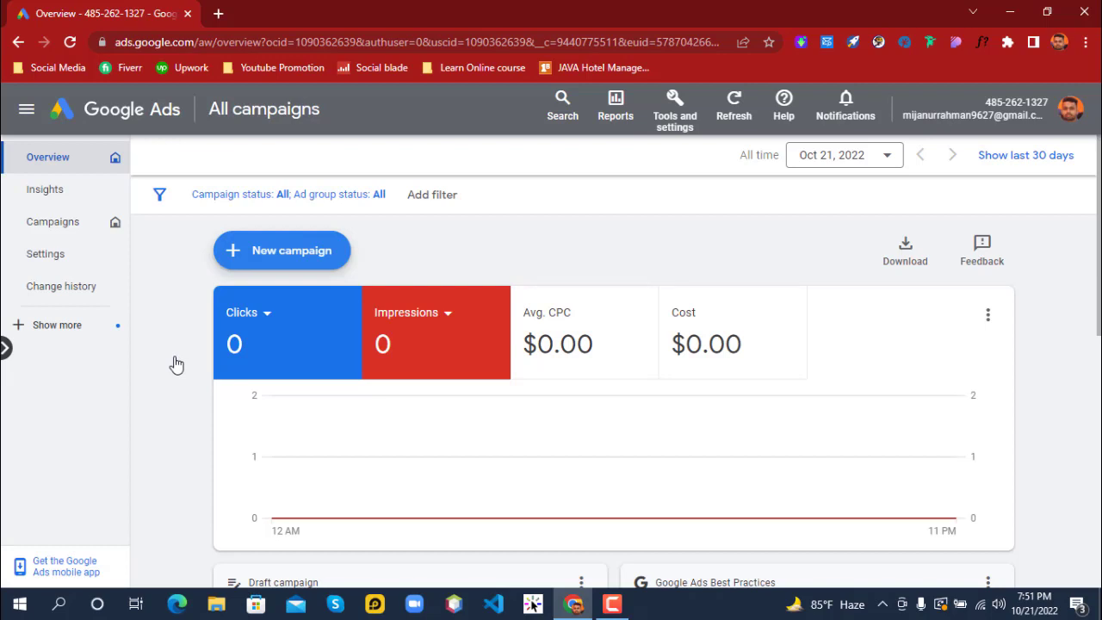
scroll(175, 365, "down", 1)
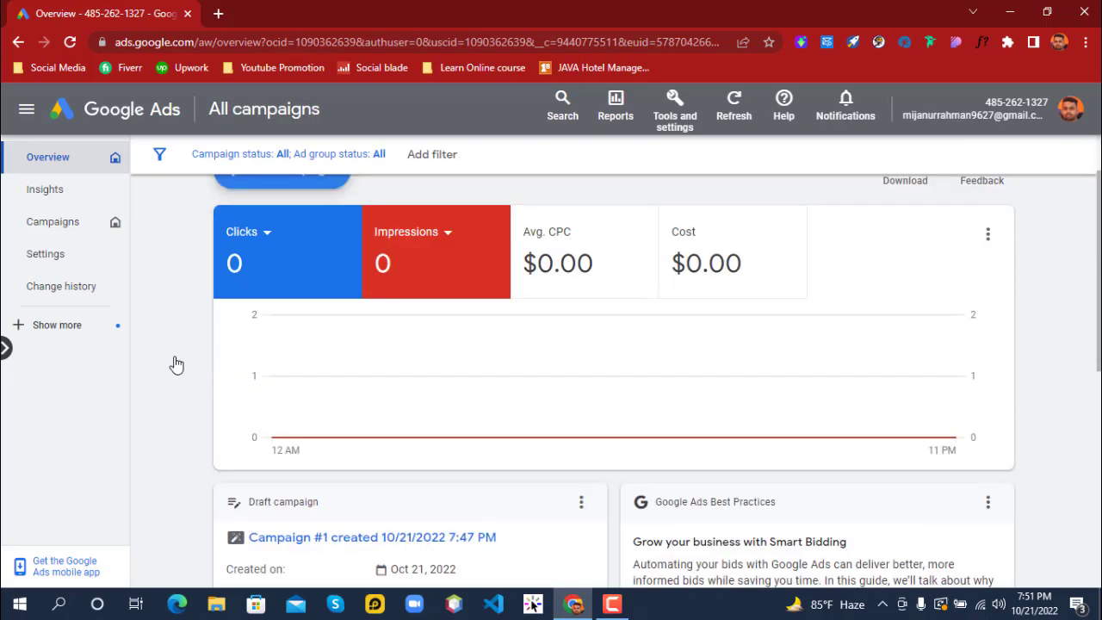
scroll(175, 365, "down", 2)
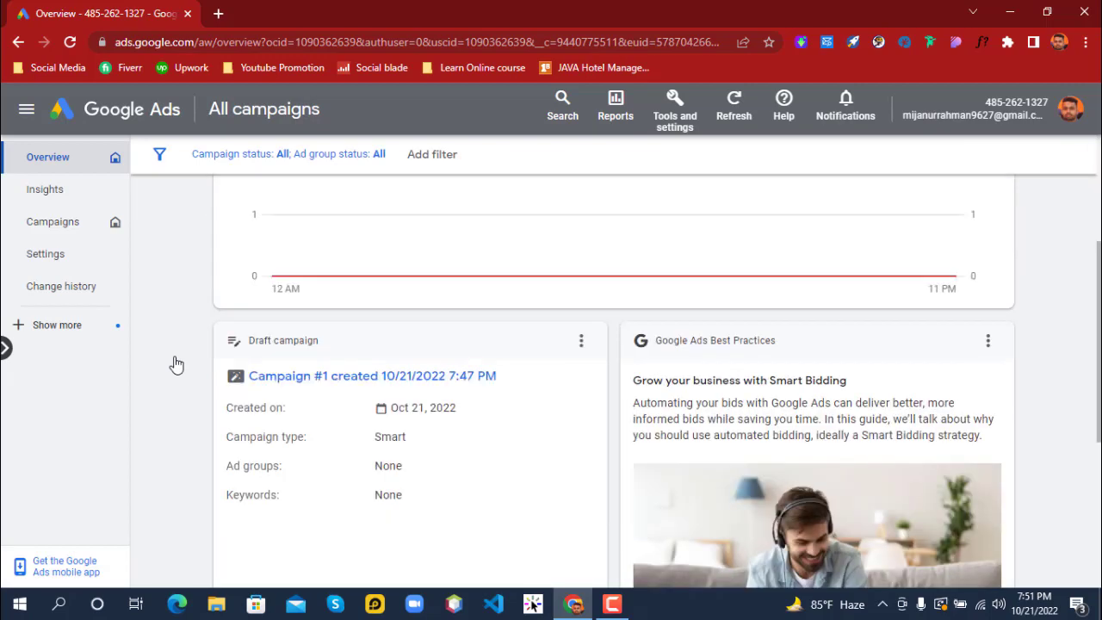
scroll(175, 365, "up", 3)
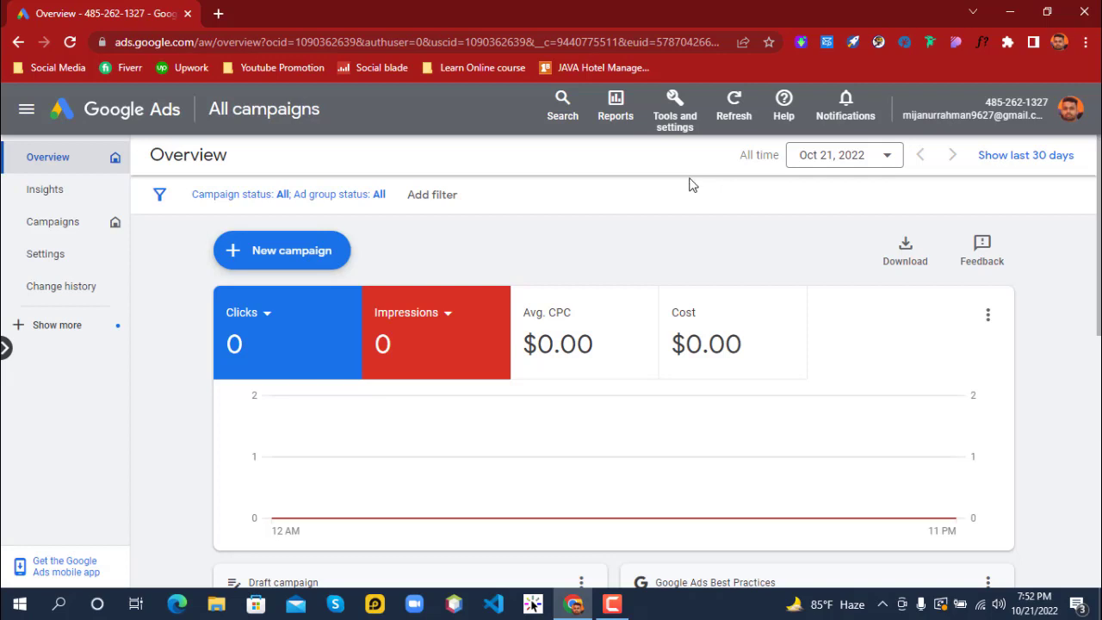
left_click(612, 604)
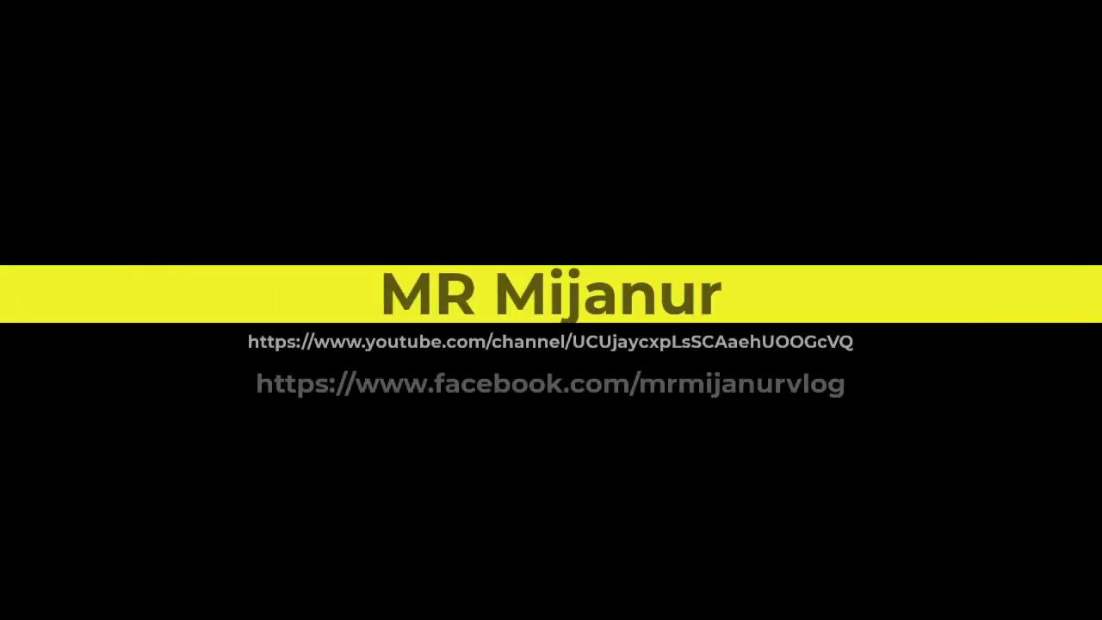